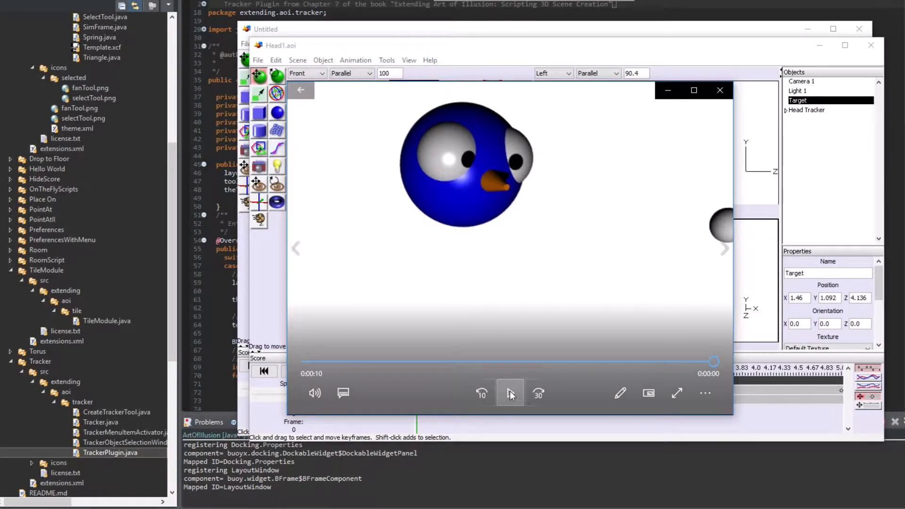
# Play the head2 animation video, then close the video player.
pyautogui.click(510, 391)
pyautogui.click(509, 391)
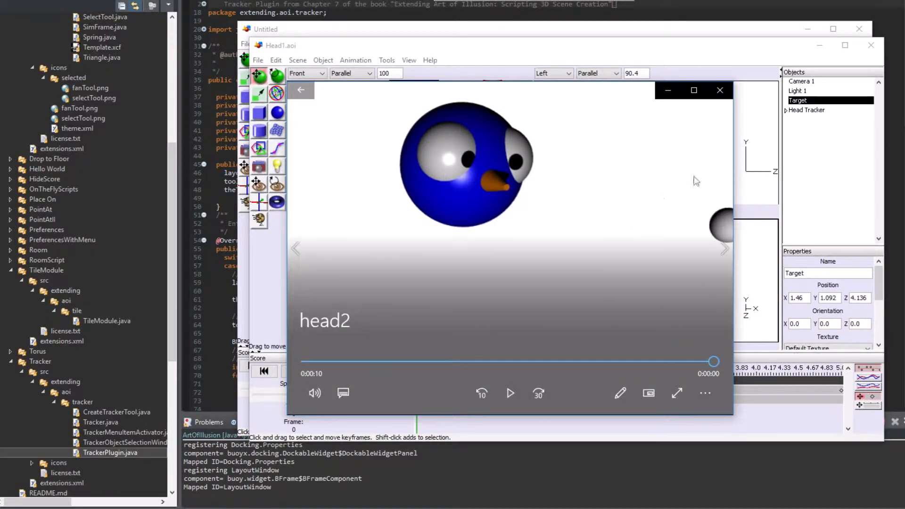
pyautogui.click(720, 90)
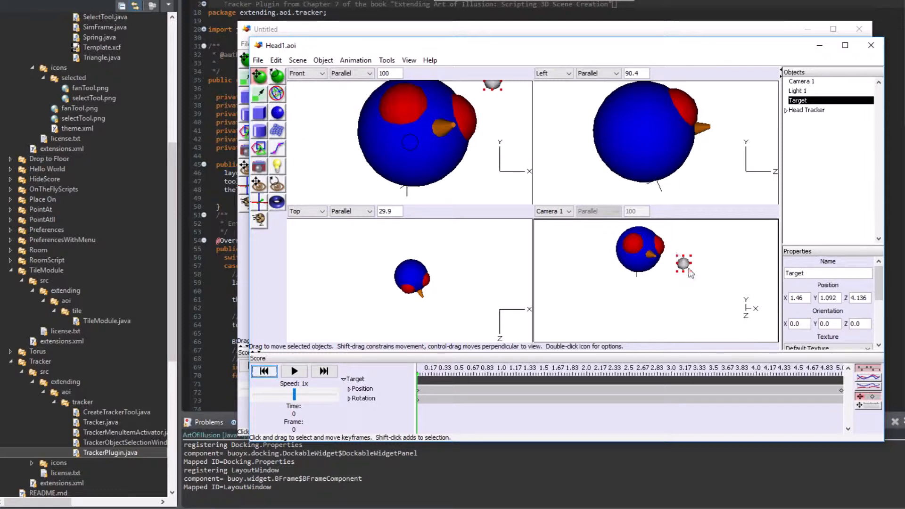
# Switch the Camera 1 view to Textured display and move the Target sphere around the head, ending at about X 2.695, Y 1.364, Z 4.031.
pyautogui.moveTo(686, 269); pyautogui.dragTo(619, 306)
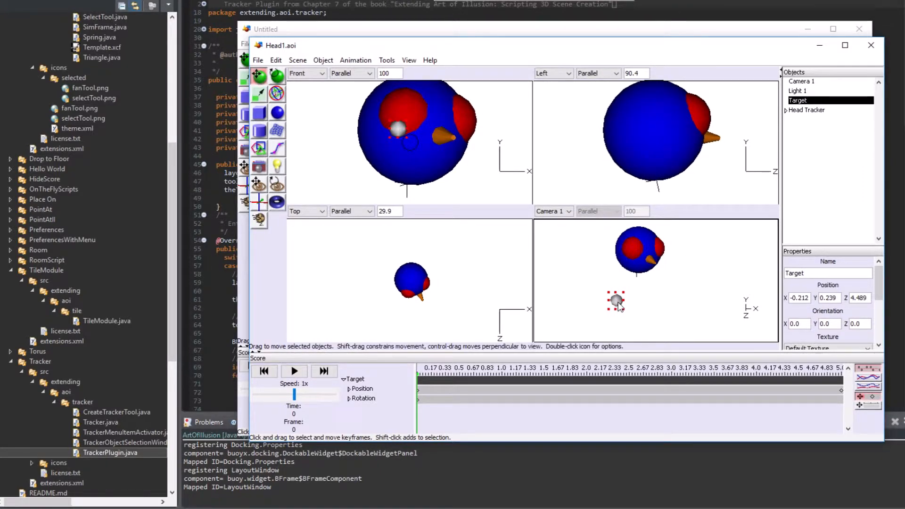
pyautogui.moveTo(619, 306); pyautogui.dragTo(687, 294)
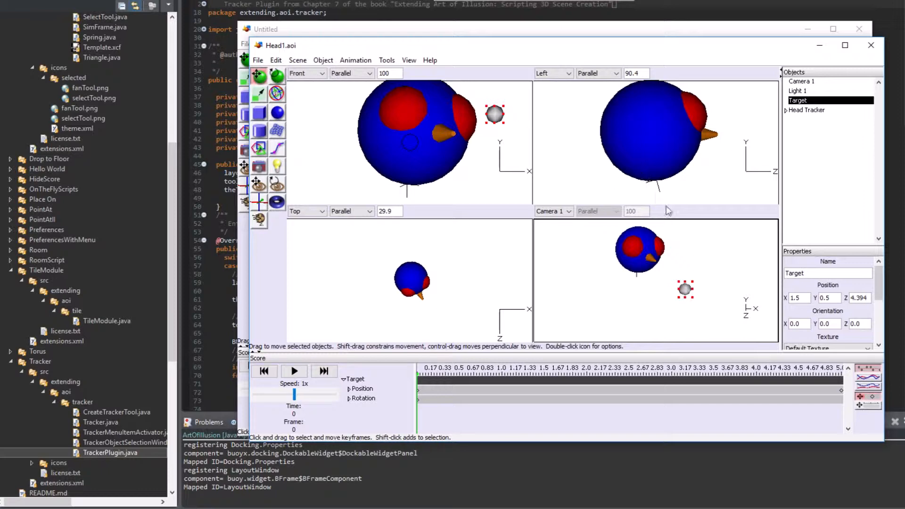
pyautogui.click(408, 61)
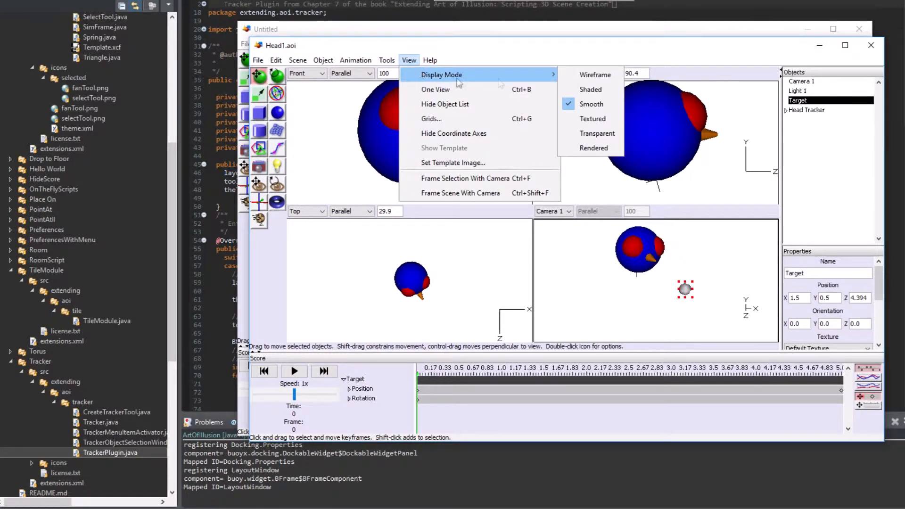
pyautogui.moveTo(550, 83)
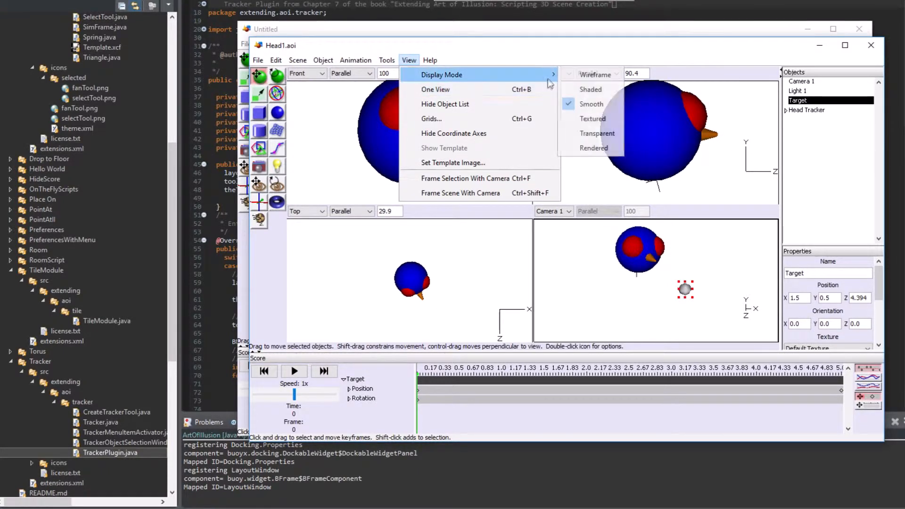
pyautogui.click(594, 119)
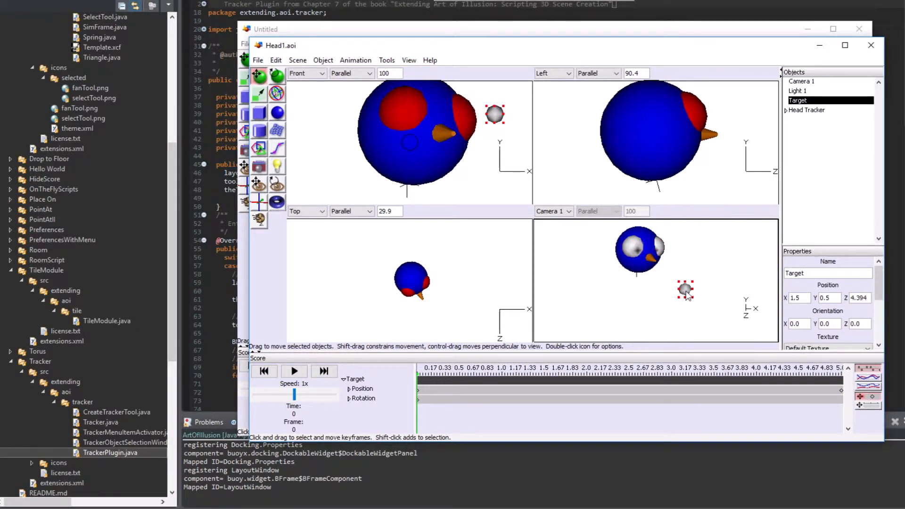
pyautogui.moveTo(687, 295); pyautogui.dragTo(737, 258)
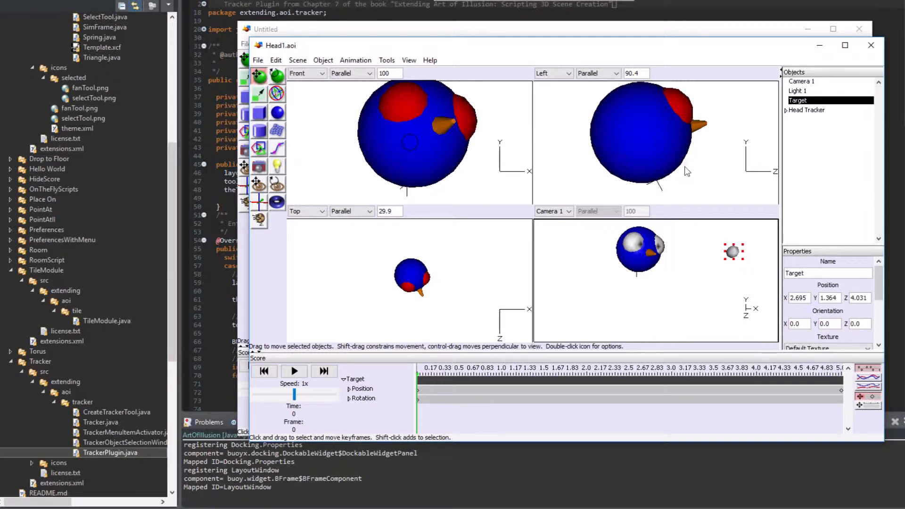
# Bring up the Untitled scene and move the Target torus in the Camera 1 view to about X 0.881, Y 1.782.
pyautogui.click(494, 31)
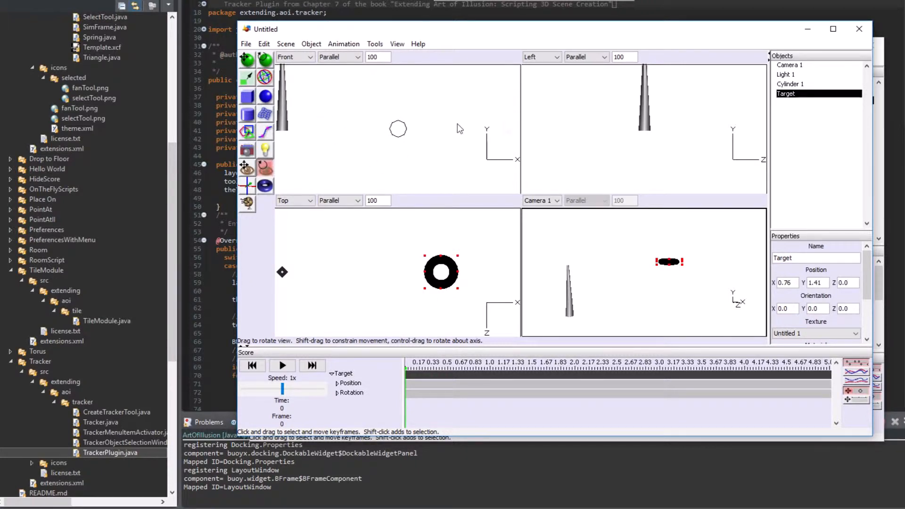
pyautogui.click(790, 85)
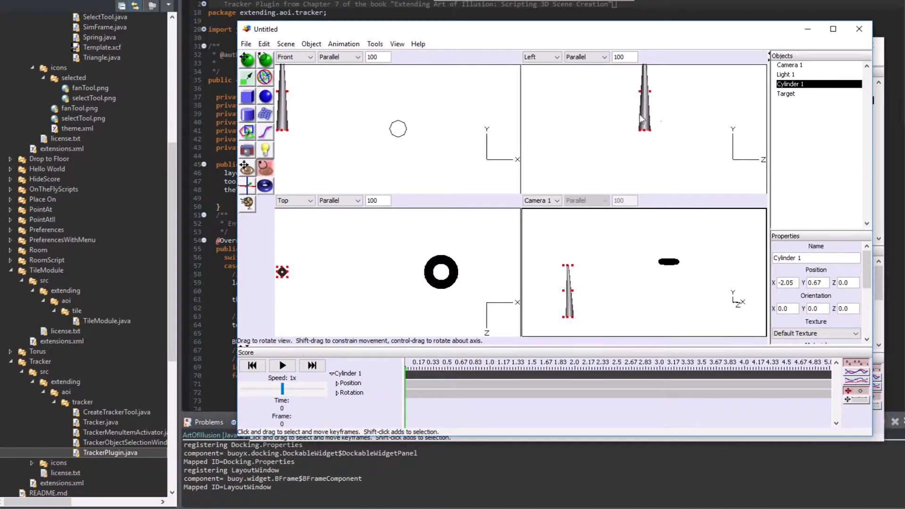
pyautogui.click(790, 95)
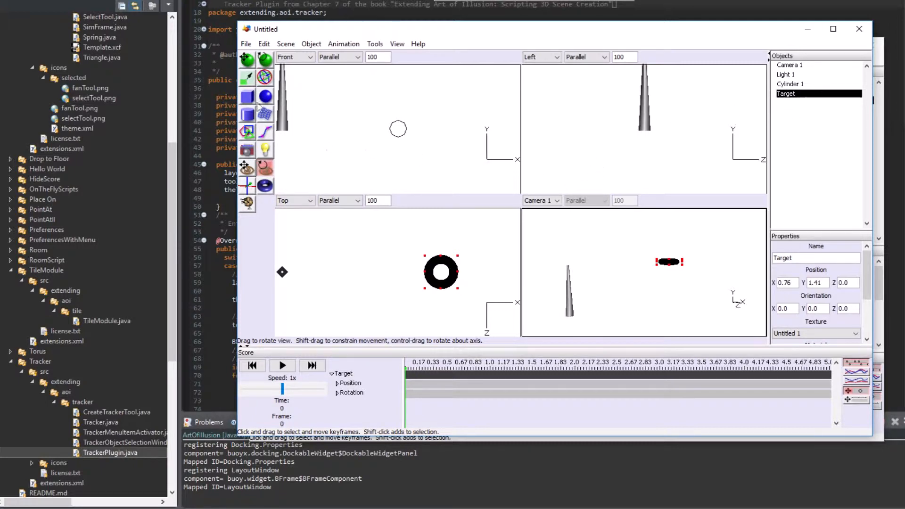
pyautogui.click(247, 58)
pyautogui.moveTo(674, 265)
pyautogui.mouseDown()
pyautogui.moveTo(678, 241)
pyautogui.moveTo(705, 238)
pyautogui.moveTo(679, 250)
pyautogui.mouseUp()
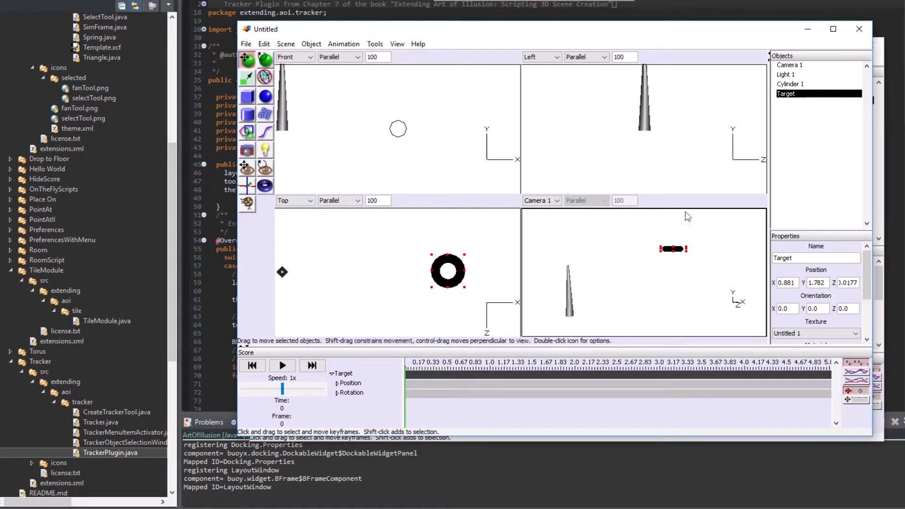
# Place a tracker at the base of Cylinder 1 and align it with the cylinder's axis at X -2.05, Y -0.005.
pyautogui.click(787, 85)
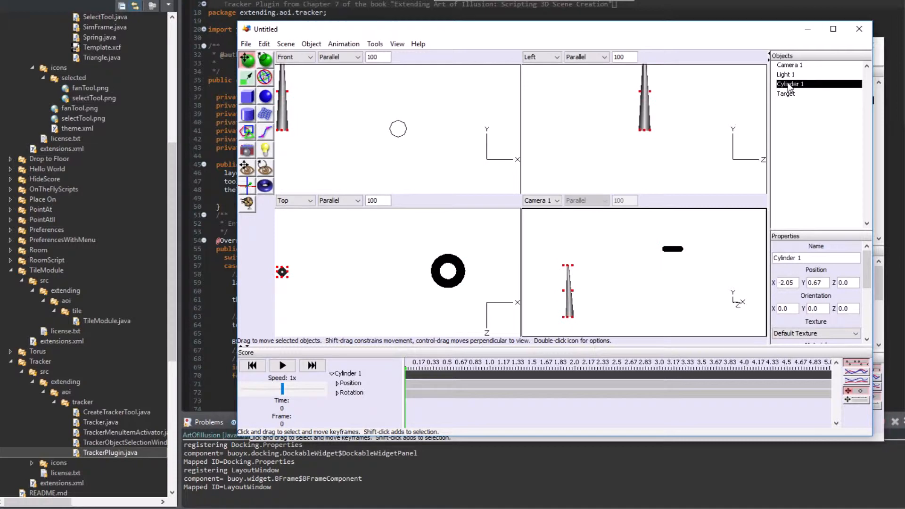
pyautogui.click(251, 188)
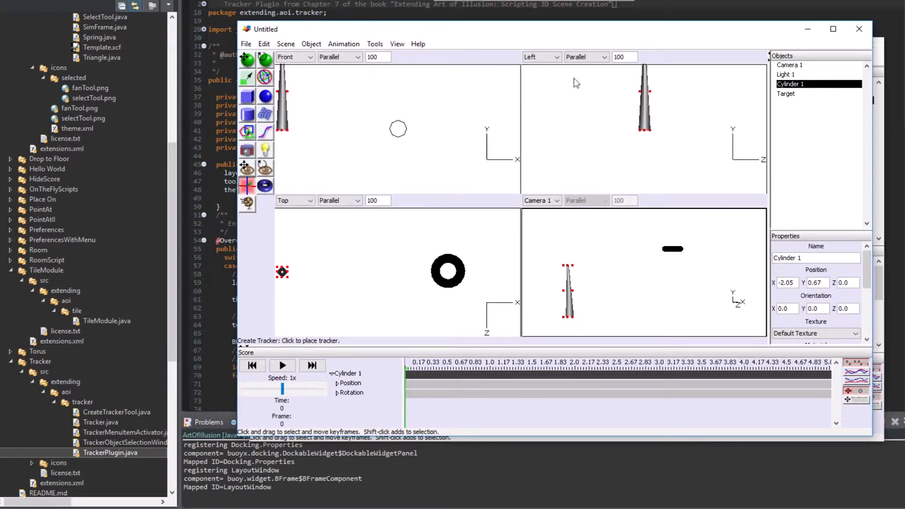
pyautogui.click(283, 130)
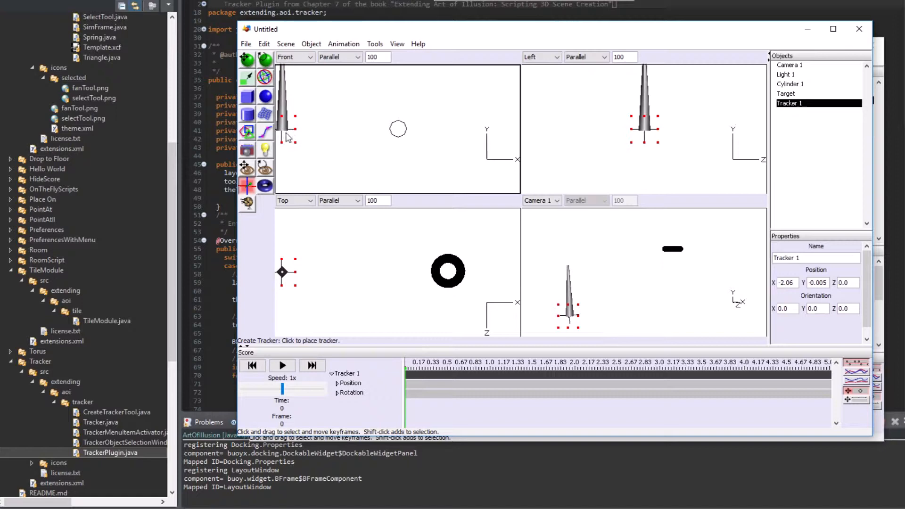
pyautogui.click(246, 64)
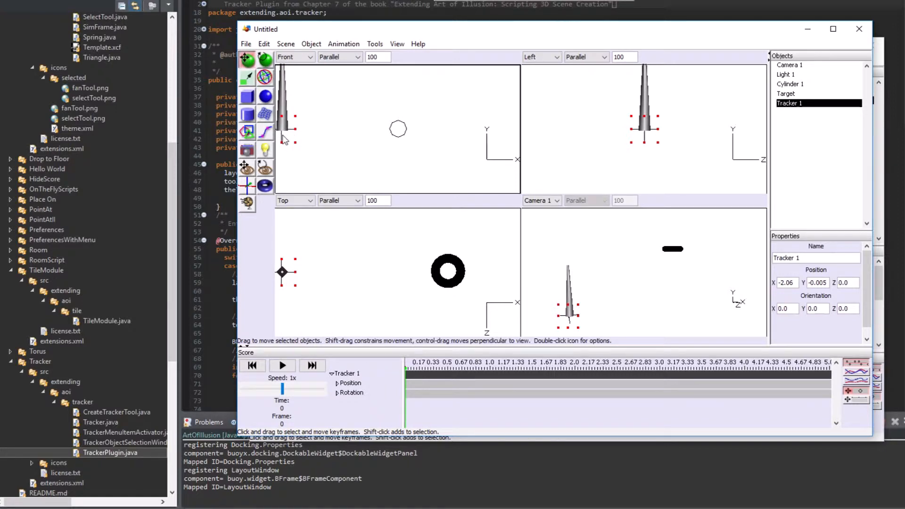
pyautogui.click(283, 267)
pyautogui.moveTo(283, 267); pyautogui.dragTo(283, 266)
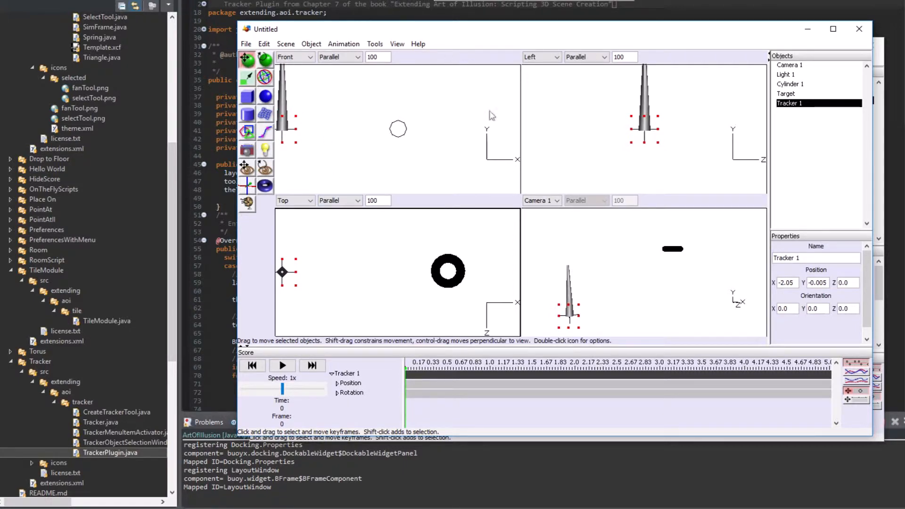
# Make Cylinder 1 a child of the tracker in the object hierarchy and expand the tracker.
pyautogui.click(790, 84)
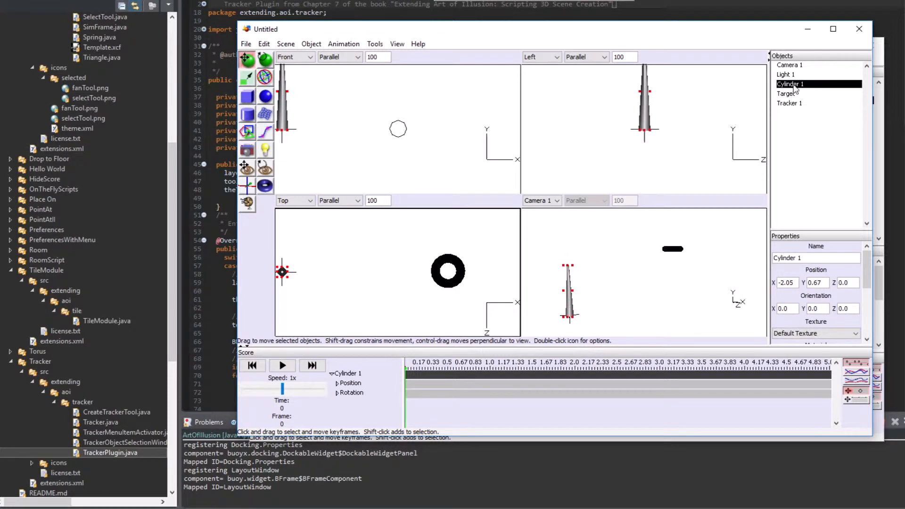
pyautogui.moveTo(795, 89); pyautogui.dragTo(799, 108)
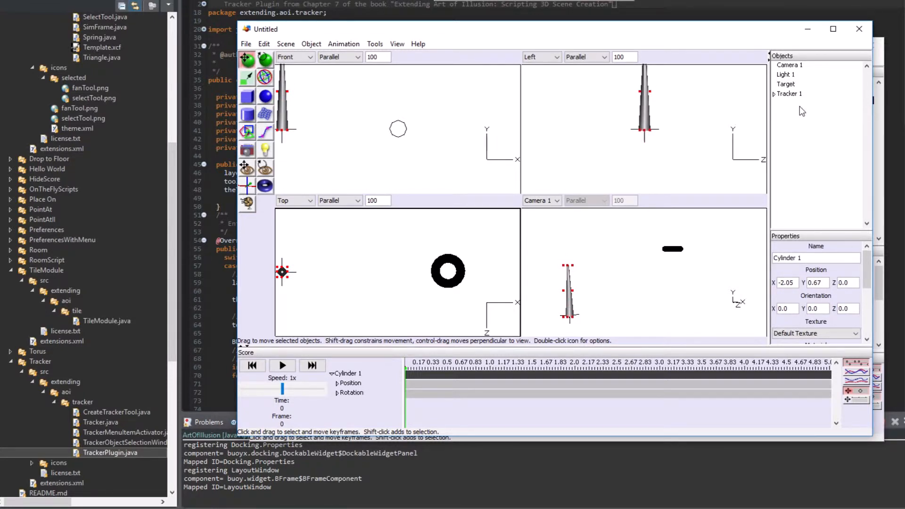
pyautogui.click(773, 94)
# Set the tracker to track the Target object, leaving the X, Y and Z axes unlocked.
pyautogui.click(795, 94)
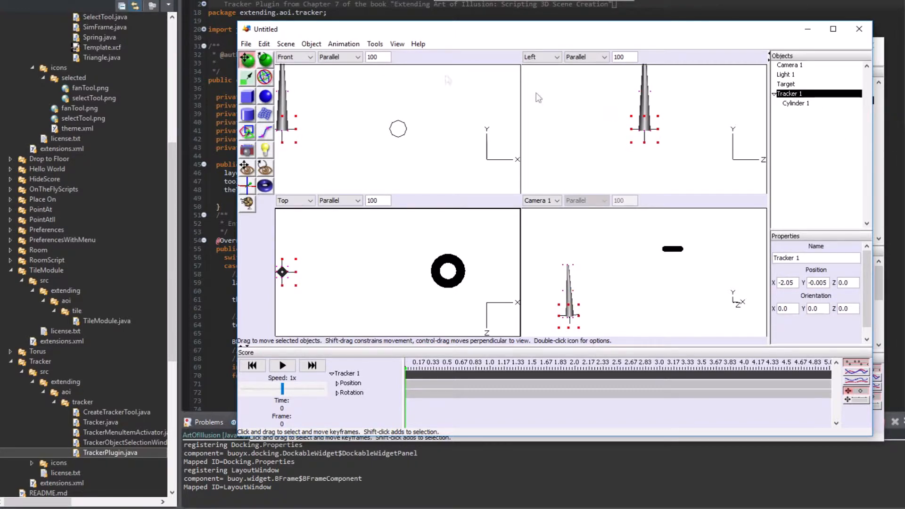
pyautogui.click(310, 45)
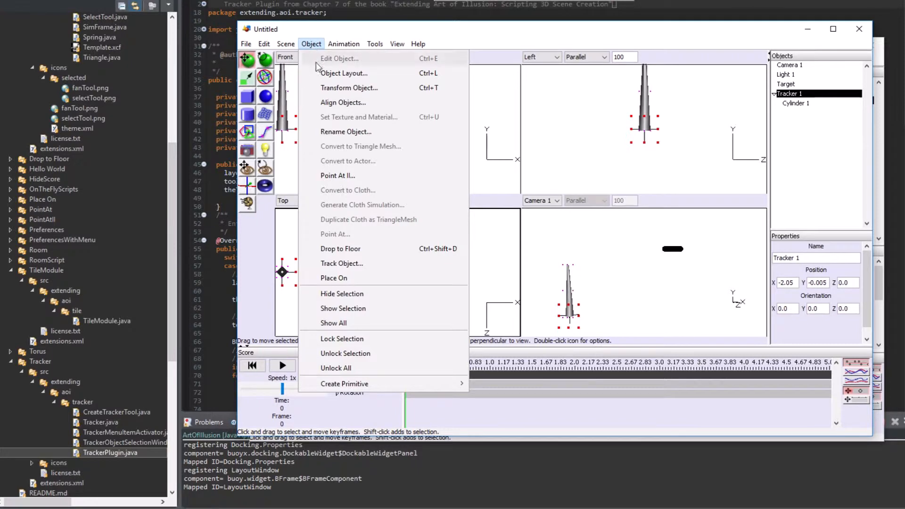
pyautogui.click(360, 267)
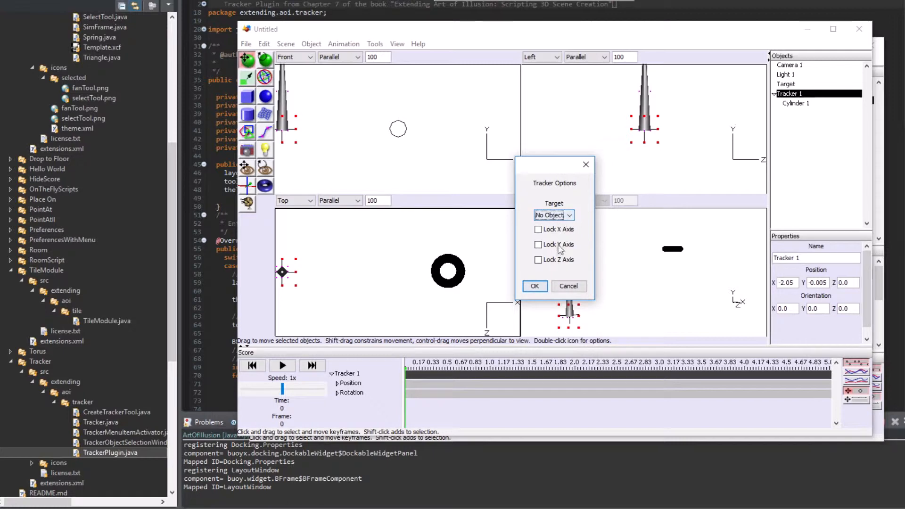
pyautogui.click(569, 215)
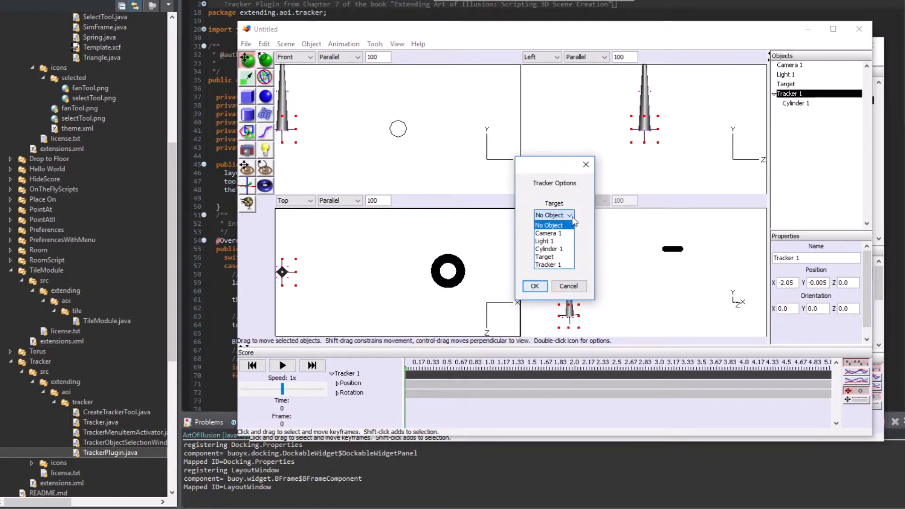
pyautogui.click(559, 258)
pyautogui.click(537, 287)
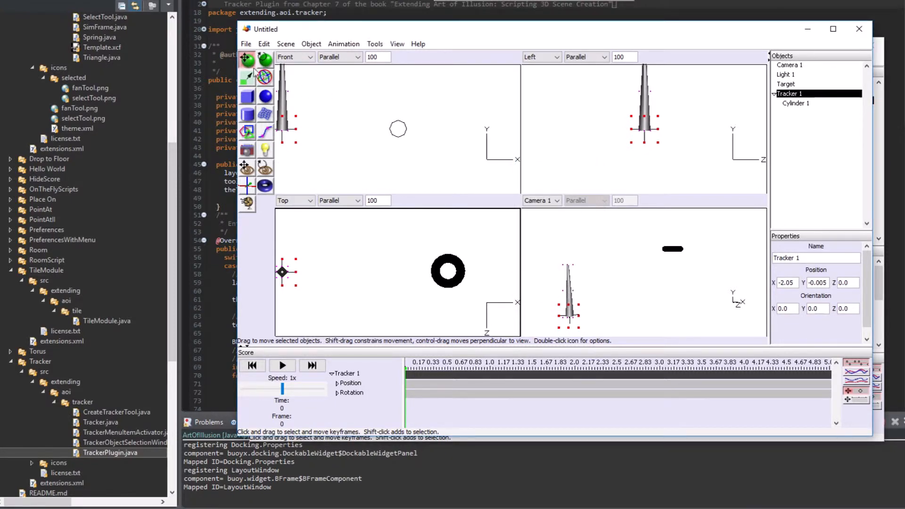
# Move the Target torus up to about X 0.907, Y 2.122 and keyframe its modified tracks at time 0.
pyautogui.moveTo(675, 253)
pyautogui.mouseDown()
pyautogui.moveTo(681, 295)
pyautogui.moveTo(672, 241)
pyautogui.moveTo(585, 241)
pyautogui.moveTo(675, 241)
pyautogui.mouseUp()
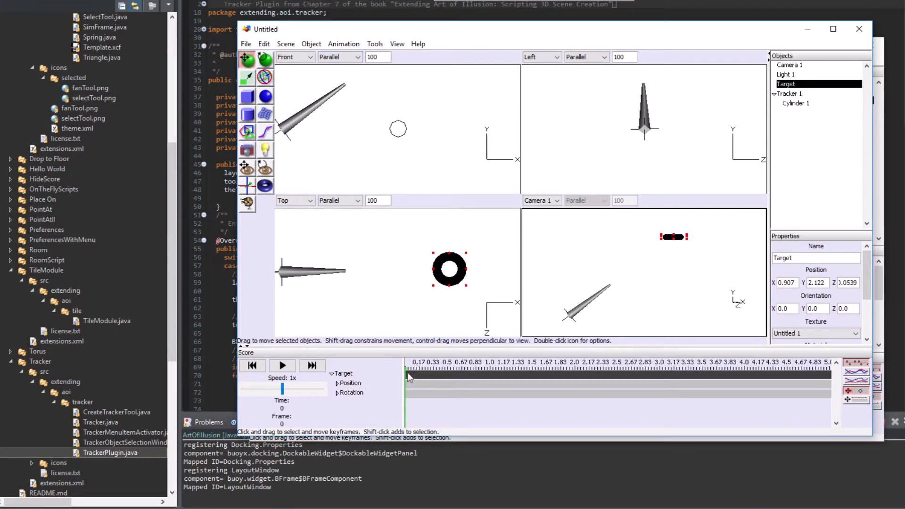
pyautogui.click(344, 44)
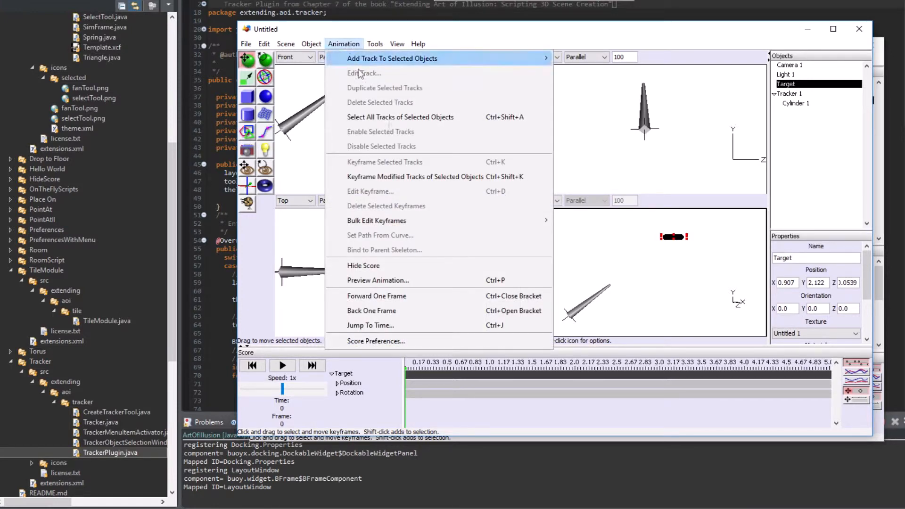
pyautogui.click(415, 179)
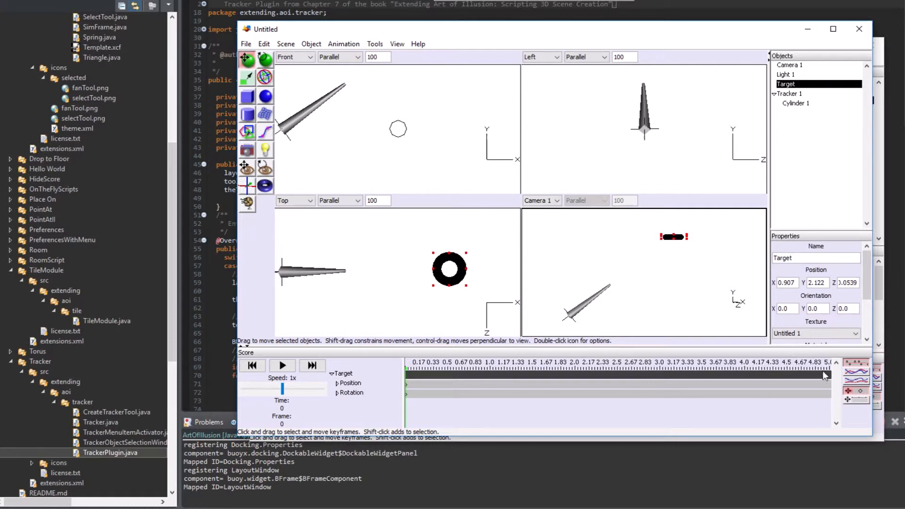
# At time 4, move the Target torus to about X -0.209, Y 0.681, Z -0.742 and keyframe its modified tracks.
pyautogui.click(744, 370)
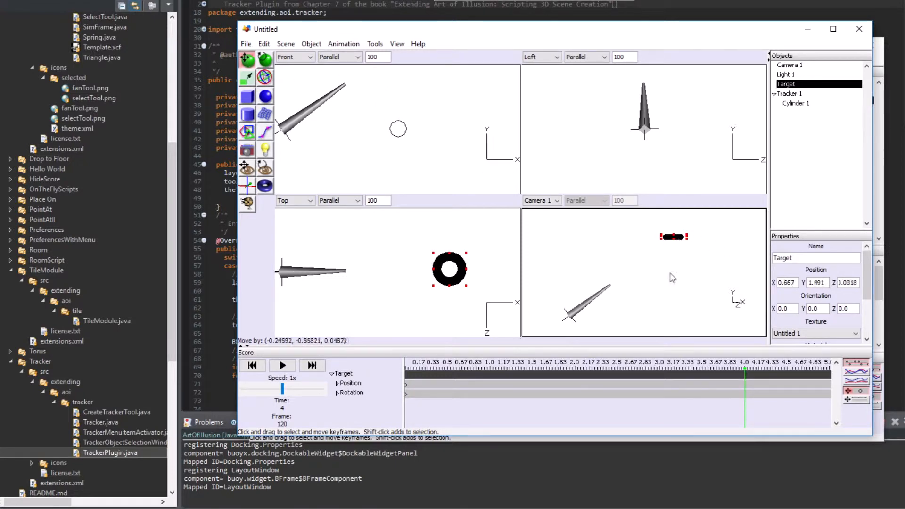
pyautogui.moveTo(679, 241); pyautogui.dragTo(669, 292)
pyautogui.moveTo(424, 266); pyautogui.dragTo(386, 227)
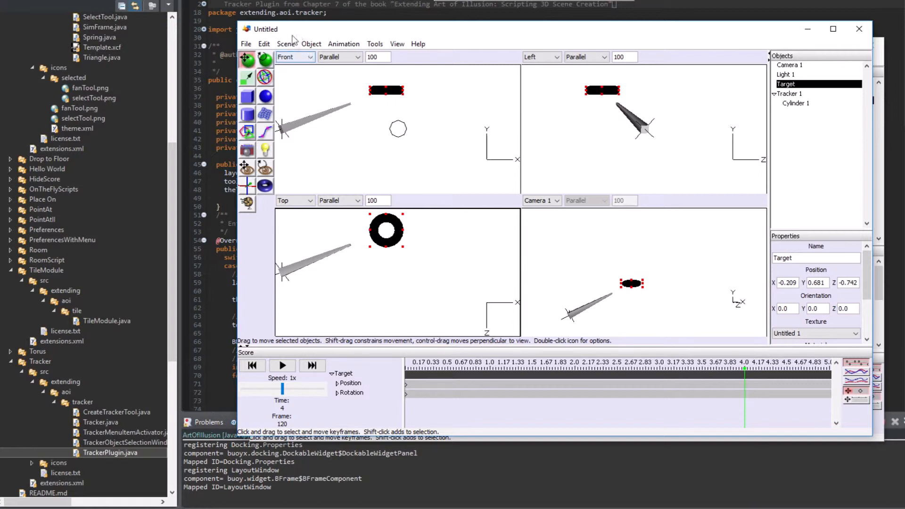
pyautogui.click(339, 45)
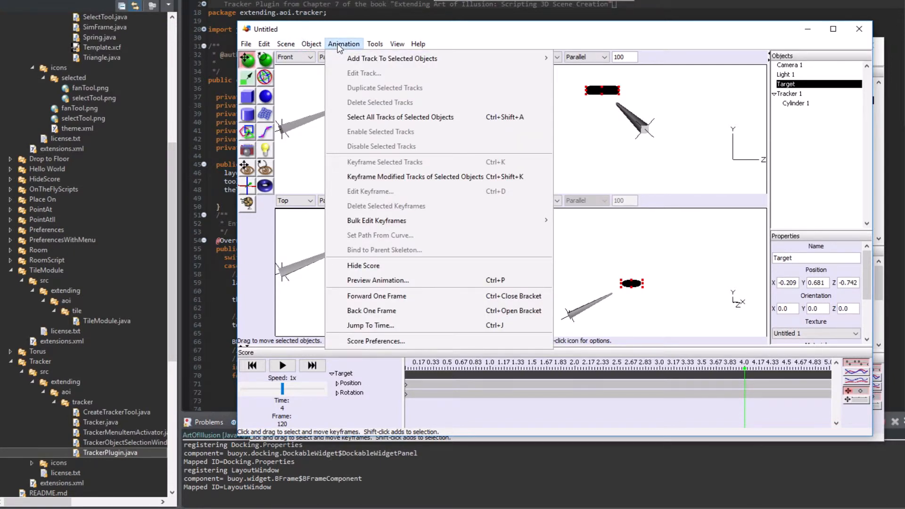
pyautogui.click(387, 177)
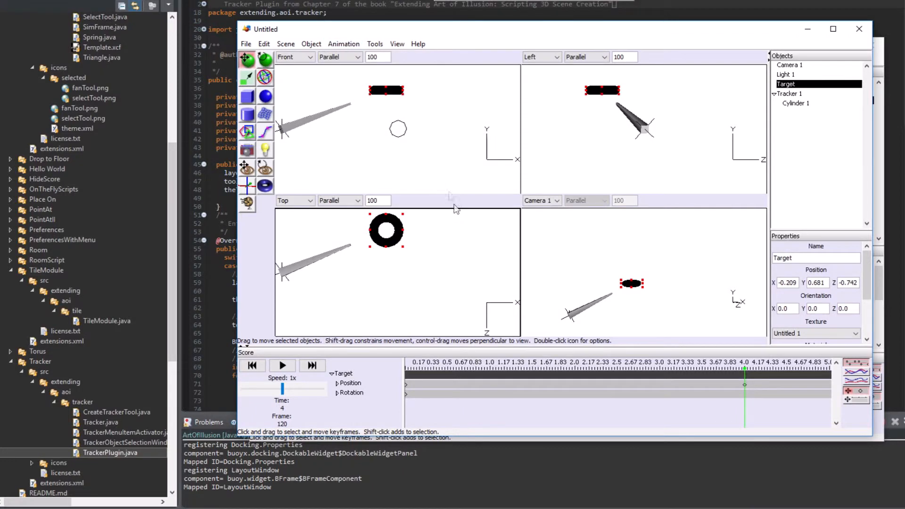
# Play the animation from the start to check that the cylinder follows the Target, then stop playback.
pyautogui.click(252, 365)
pyautogui.click(282, 365)
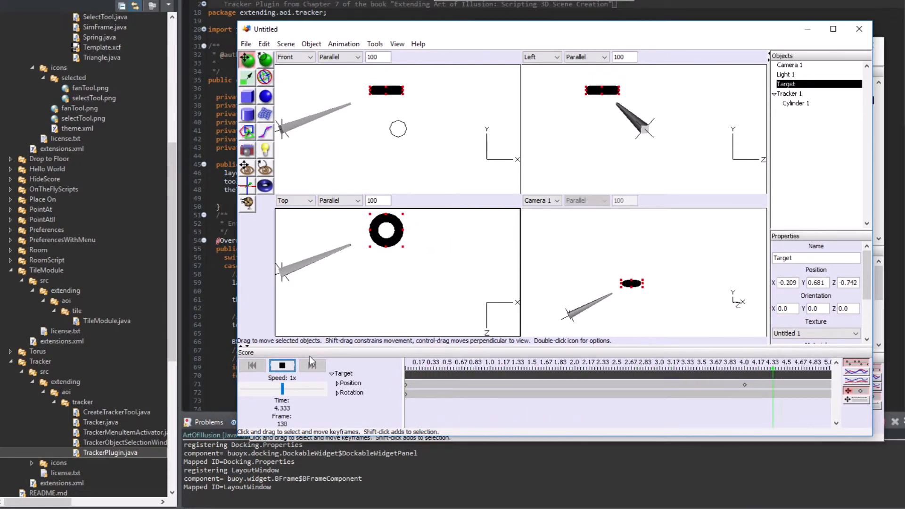
pyautogui.click(286, 367)
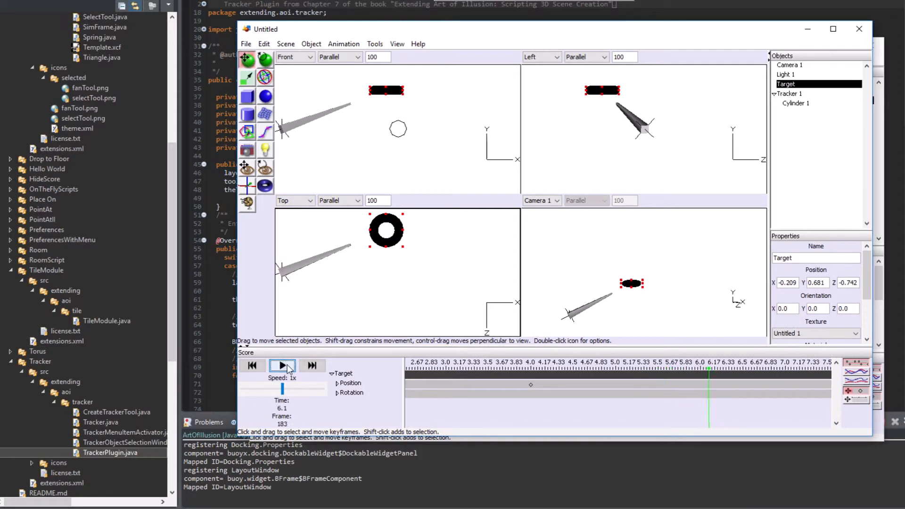